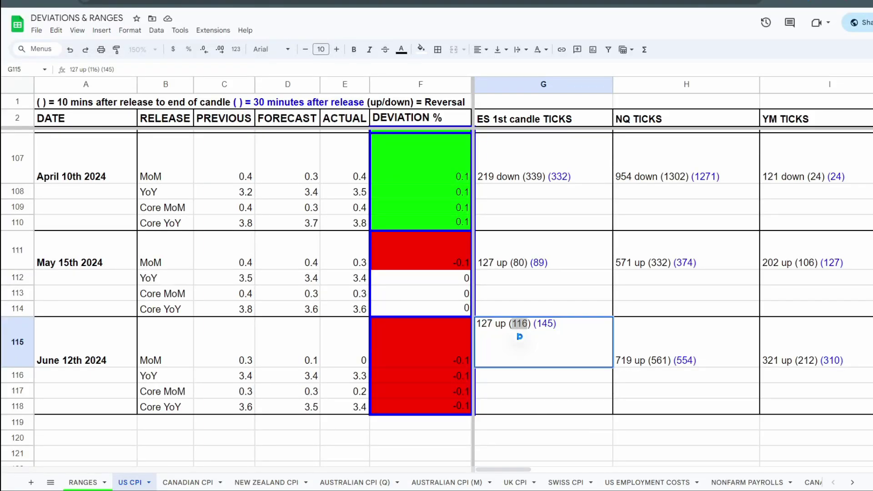
# Step: Open the June 12th 2024 ES ticks entry on the US CPI sheet and highlight its first-candle move
pyautogui.click(544, 453)
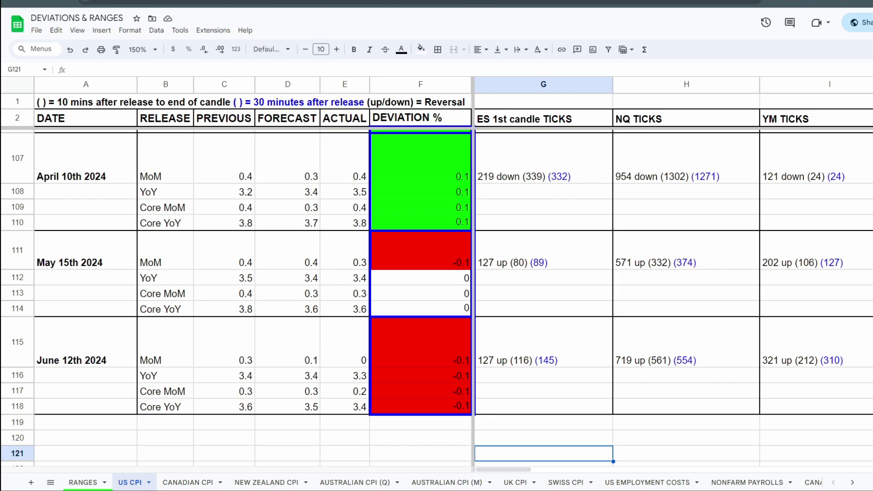
pyautogui.click(543, 342)
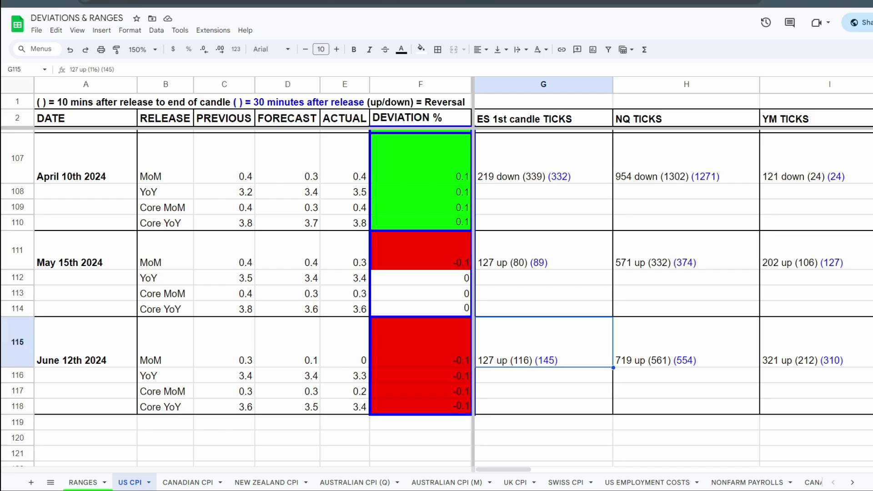
pyautogui.doubleClick(543, 342)
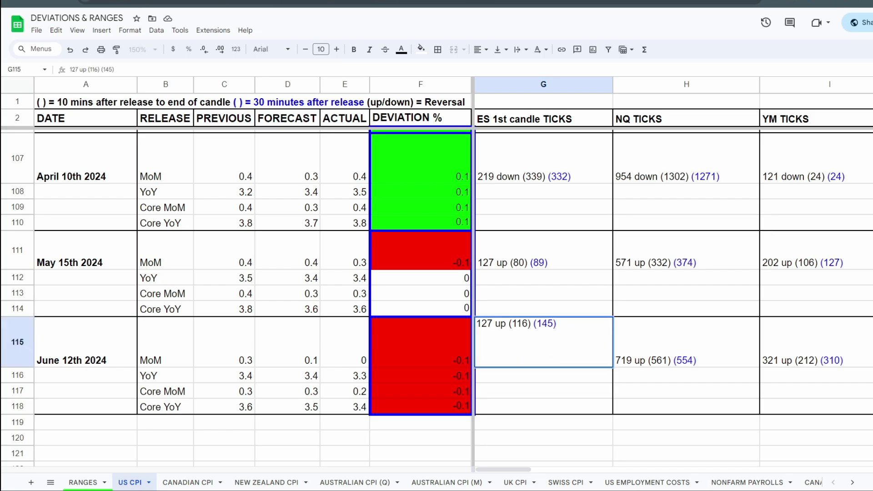
pyautogui.moveTo(507, 324); pyautogui.dragTo(474, 324)
# Step: Highlight the 10-minute and 30-minute bracketed figures in the June 12th 2024 ES entry and leave the cell unedited
pyautogui.click(531, 324)
pyautogui.hotkey('shift', 'Left')
pyautogui.hotkey('shift', 'Left')
pyautogui.hotkey('shift', 'Left')
pyautogui.hotkey('shift', 'Left')
pyautogui.hotkey('shift', 'Left')
pyautogui.hotkey('shift', 'Left')
pyautogui.press('Right')
pyautogui.hotkey('shift', 'Left')
pyautogui.hotkey('shift', 'Left')
pyautogui.hotkey('shift', 'Left')
pyautogui.hotkey('shift', 'Left')
pyautogui.hotkey('shift', 'Left')
pyautogui.hotkey('shift', 'Left')
pyautogui.press('Right')
pyautogui.press('Right')
pyautogui.hotkey('shift', 'Right')
pyautogui.hotkey('shift', 'Right')
pyautogui.hotkey('shift', 'Right')
pyautogui.hotkey('shift', 'Right')
pyautogui.hotkey('shift', 'Right')
pyautogui.press('Right')
pyautogui.press('Return')
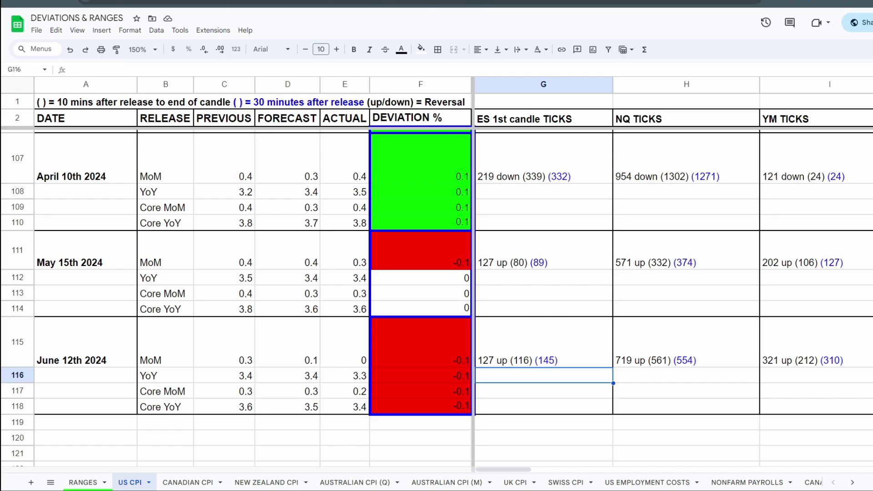
# Step: Reopen the June 12th 2024 ES ticks cell and highlight only its black bracketed 10-minute figure
pyautogui.click(544, 343)
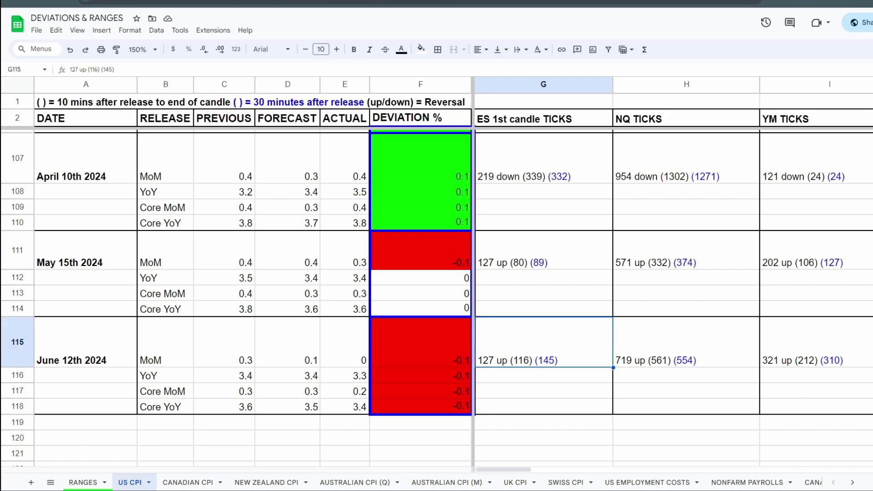
pyautogui.press('Return')
pyautogui.moveTo(530, 323); pyautogui.dragTo(509, 323)
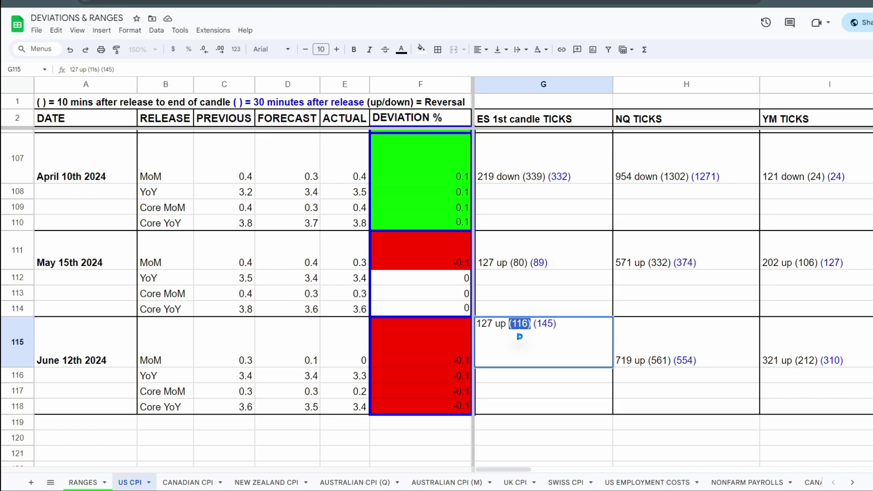
pyautogui.moveTo(520, 337)
pyautogui.mouseDown()
pyautogui.moveTo(491, 336)
pyautogui.moveTo(526, 336)
pyautogui.moveTo(508, 337)
pyautogui.mouseUp()
pyautogui.press('Right')
pyautogui.hotkey('shift', 'Left')
pyautogui.hotkey('shift', 'Left')
pyautogui.hotkey('shift', 'Left')
pyautogui.hotkey('shift', 'Left')
pyautogui.hotkey('shift', 'Left')
# Step: Highlight the blue bracketed 30-minute figure in the June 12th 2024 ES entry and close the cell
pyautogui.press('Right')
pyautogui.press('Right')
pyautogui.hotkey('shift', 'Right')
pyautogui.hotkey('shift', 'Right')
pyautogui.hotkey('shift', 'Right')
pyautogui.hotkey('shift', 'Right')
pyautogui.press('End')
pyautogui.hotkey('shift', 'Left')
pyautogui.hotkey('shift', 'Left')
pyautogui.hotkey('shift', 'Left')
pyautogui.hotkey('shift', 'Left')
pyautogui.hotkey('shift', 'Left')
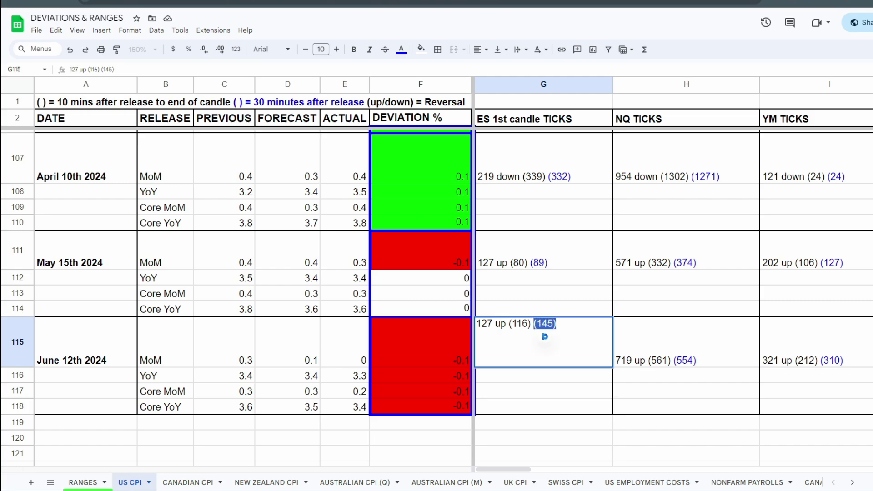
pyautogui.press('Right')
pyautogui.press('Return')
# Step: Review the June 12th 2024 ES entry by highlighting its first-candle, 10-minute and 30-minute figures in turn, leaving the cell unedited
pyautogui.click(544, 343)
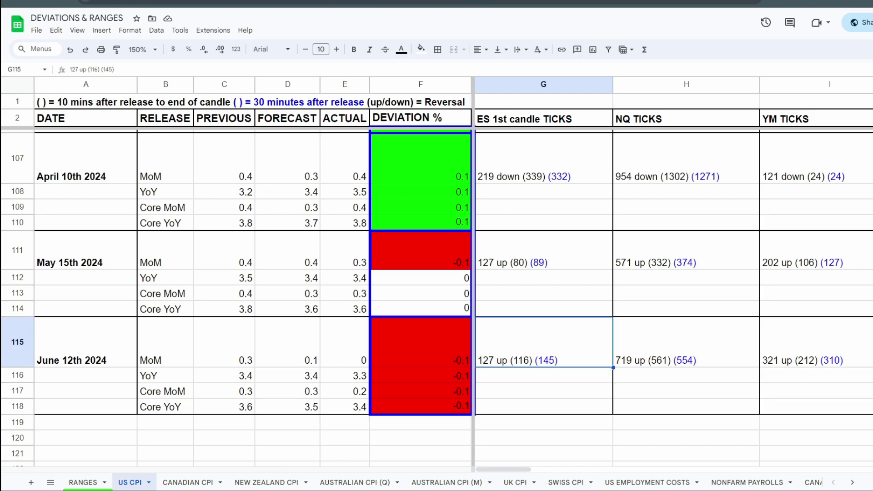
pyautogui.doubleClick(543, 343)
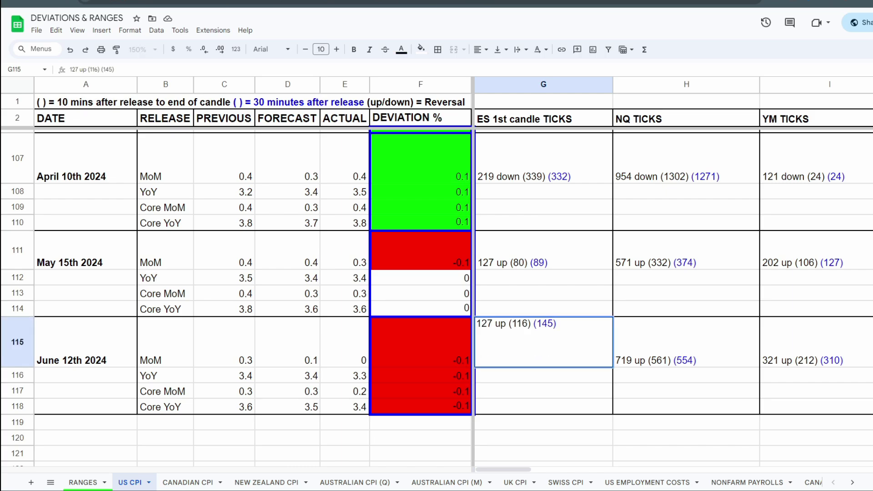
pyautogui.moveTo(506, 324); pyautogui.dragTo(476, 324)
pyautogui.click(508, 324)
pyautogui.hotkey('shift', 'Right')
pyautogui.hotkey('shift', 'Right')
pyautogui.hotkey('shift', 'Right')
pyautogui.hotkey('shift', 'Right')
pyautogui.hotkey('shift', 'Right')
pyautogui.hotkey('shift', 'Right')
pyautogui.press('Right')
pyautogui.press('Right')
pyautogui.hotkey('shift', 'Right')
pyautogui.hotkey('shift', 'Right')
pyautogui.hotkey('shift', 'Right')
pyautogui.hotkey('shift', 'Right')
pyautogui.hotkey('shift', 'Right')
pyautogui.click(559, 324)
pyautogui.click(544, 392)
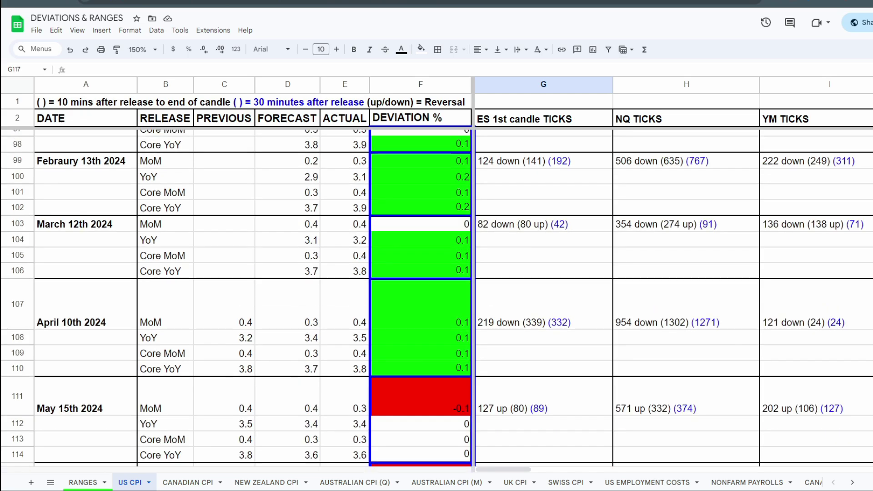
# Step: Open the March 12th 2024 ES ticks entry, highlight its blue 30-minute figure and close the cell
pyautogui.scroll(3, 437, 296)
pyautogui.click(543, 297)
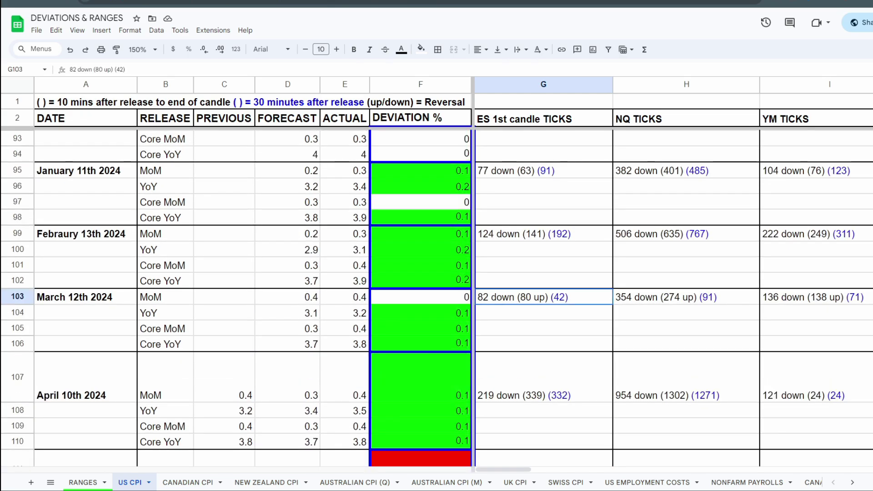
pyautogui.doubleClick(547, 297)
pyautogui.moveTo(547, 296); pyautogui.dragTo(567, 295)
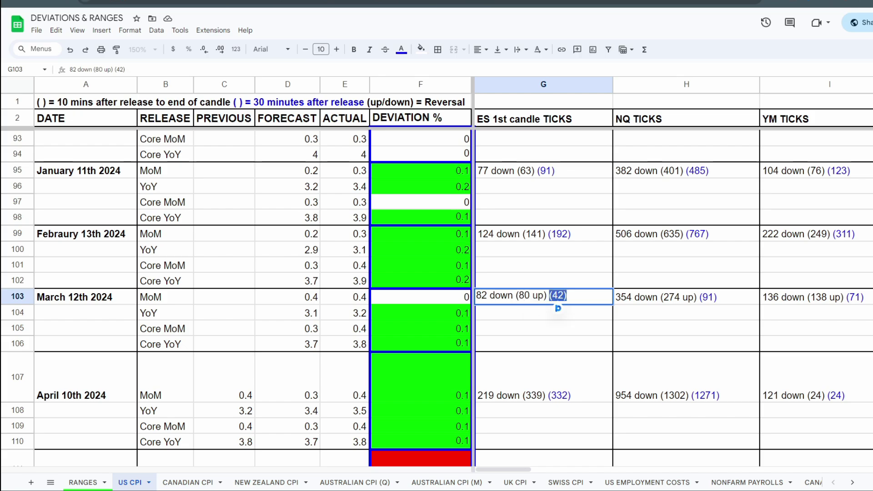
pyautogui.click(567, 296)
pyautogui.press('Return')
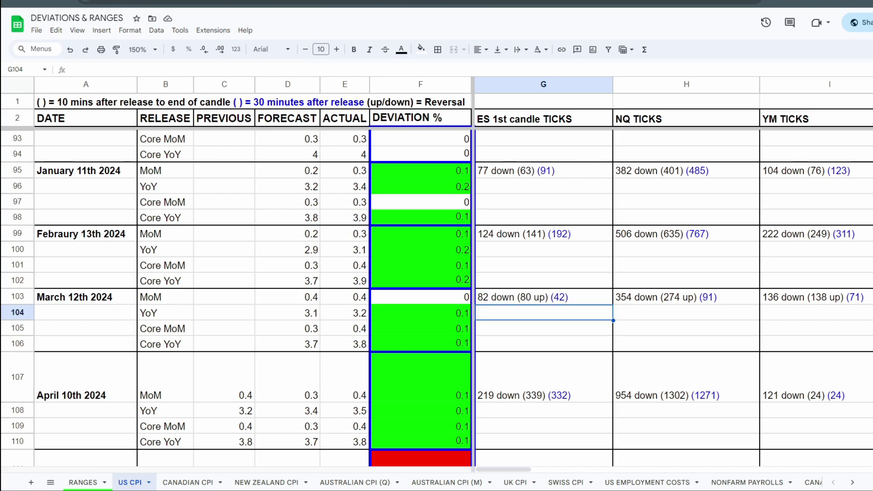
# Step: Check the legend in row 1 for the meaning of up/down as a reversal
pyautogui.doubleClick(421, 102)
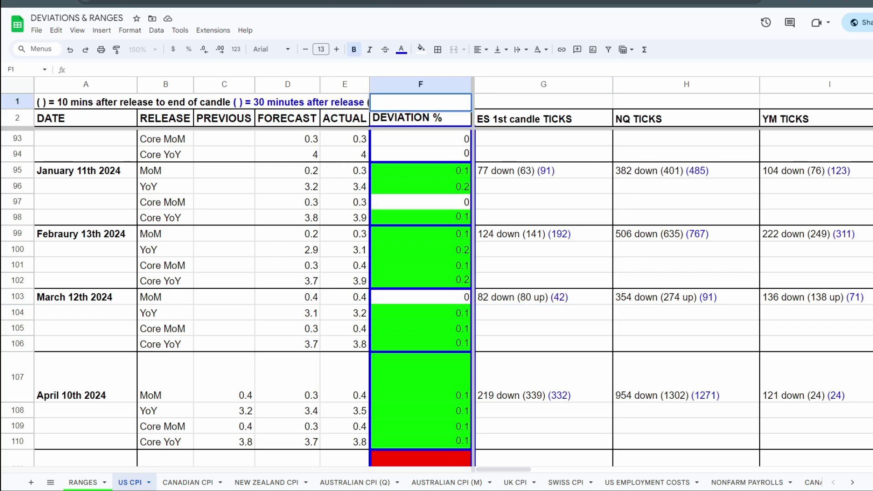
pyautogui.click(345, 102)
pyautogui.click(544, 102)
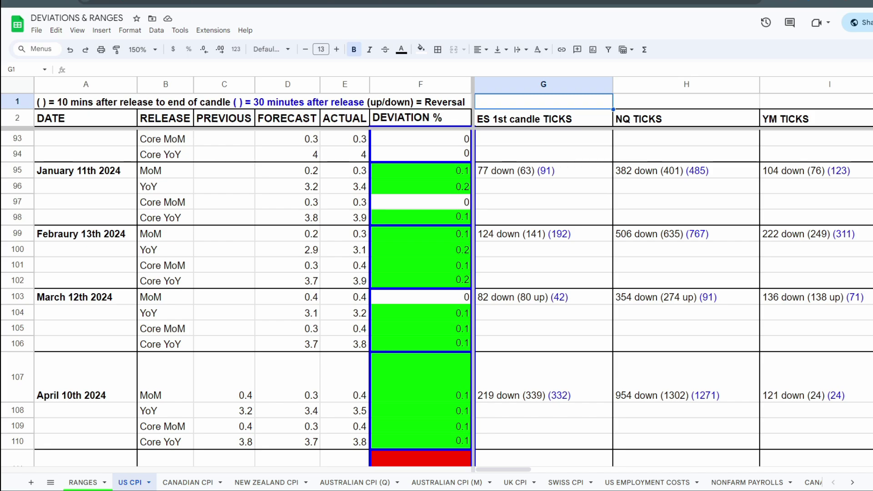
# Step: Highlight the first-candle move, 10-minute reversal and 30-minute figure one after another in the March 12th 2024 ES entry
pyautogui.doubleClick(543, 297)
pyautogui.moveTo(515, 296); pyautogui.dragTo(476, 296)
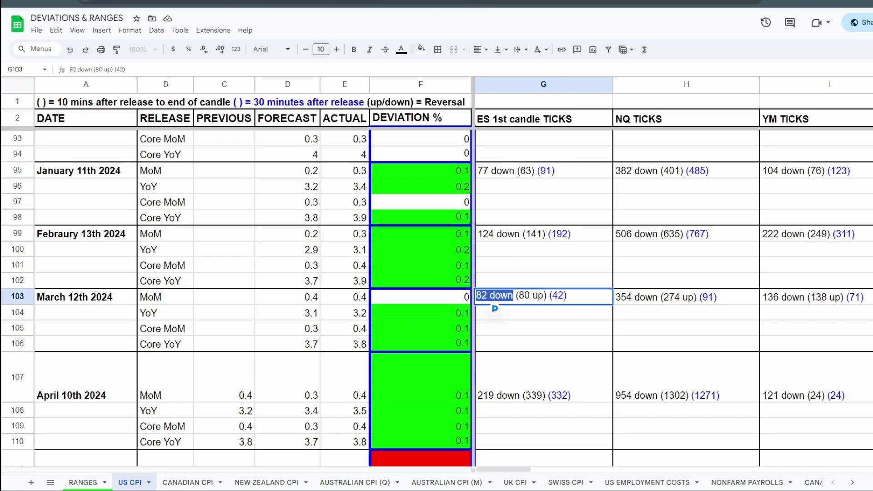
pyautogui.moveTo(516, 296); pyautogui.dragTo(546, 295)
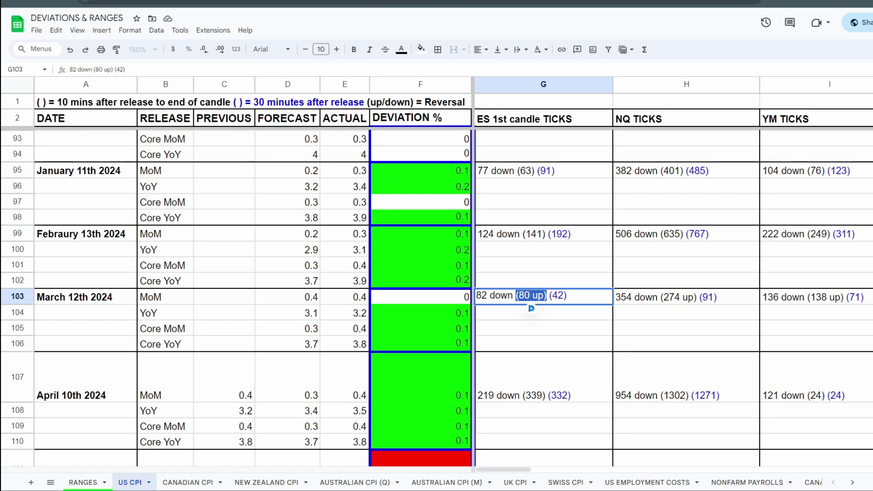
pyautogui.press('Right')
pyautogui.hotkey('shift', 'Right')
pyautogui.hotkey('shift', 'Right')
pyautogui.hotkey('shift', 'Right')
pyautogui.hotkey('shift', 'Right')
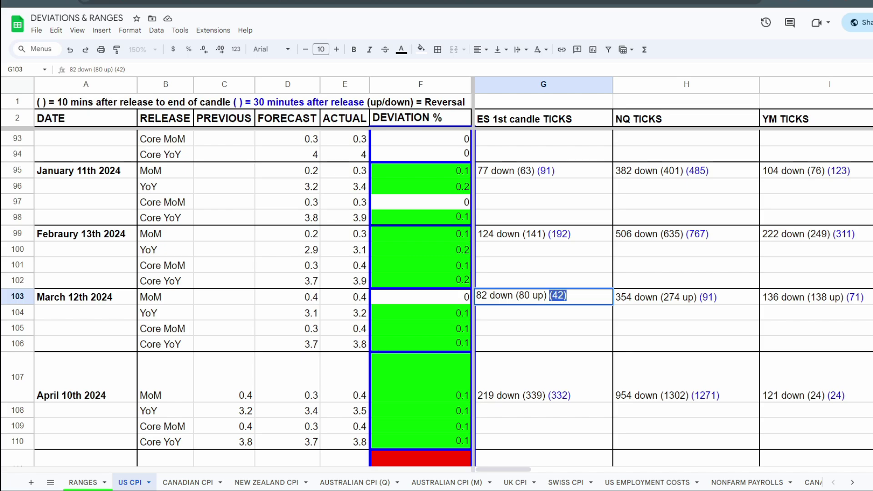
pyautogui.press('Right')
# Step: Go through the three parts of the March 12th 2024 ES entry again, highlighting each one
pyautogui.moveTo(516, 296); pyautogui.dragTo(476, 295)
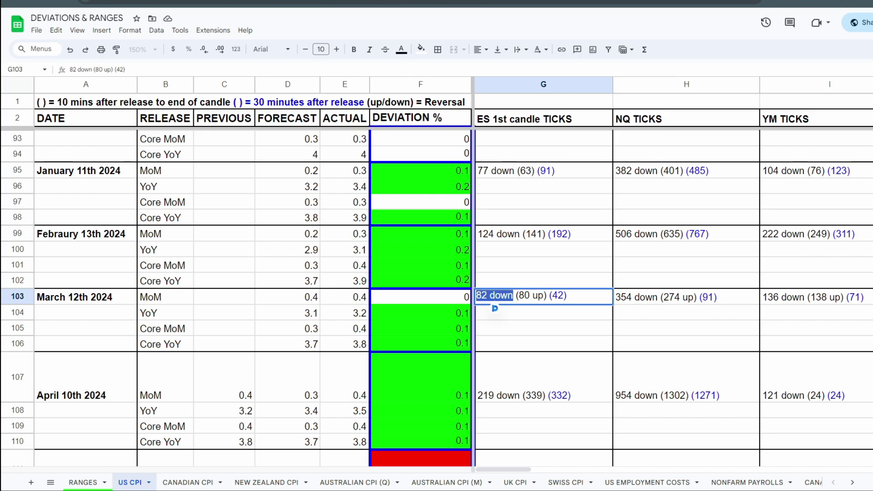
pyautogui.moveTo(516, 296); pyautogui.dragTo(547, 296)
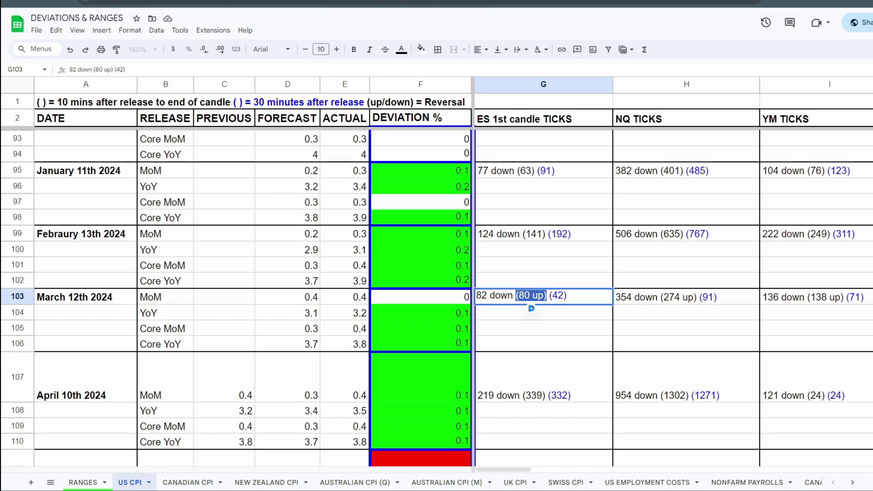
pyautogui.moveTo(549, 296); pyautogui.dragTo(567, 296)
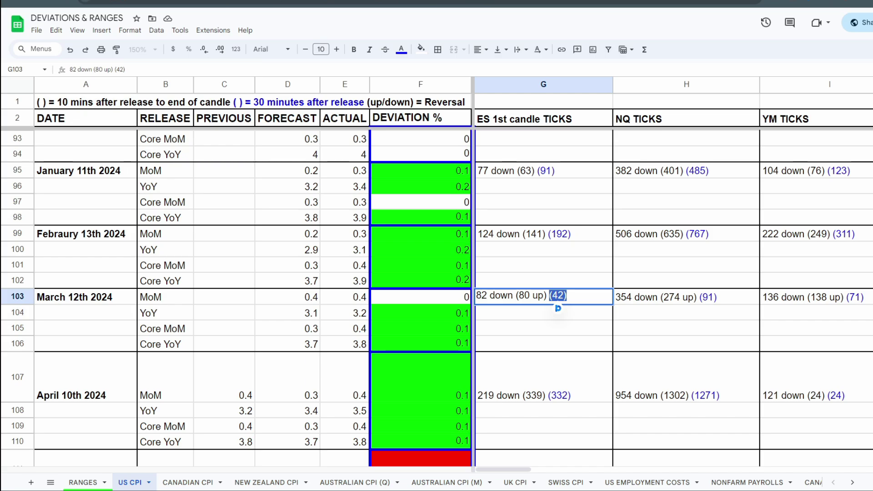
# Step: Compare the March 12th 2024 ES first-candle move with its 10-minute and 30-minute figures by highlighting each, and leave the cell unedited
pyautogui.click(514, 296)
pyautogui.moveTo(513, 296); pyautogui.dragTo(476, 296)
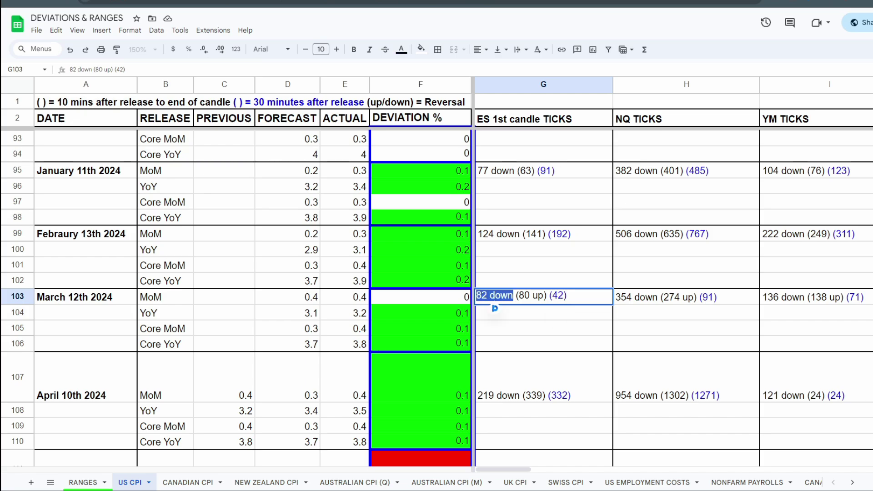
pyautogui.press('Right')
pyautogui.press('Right')
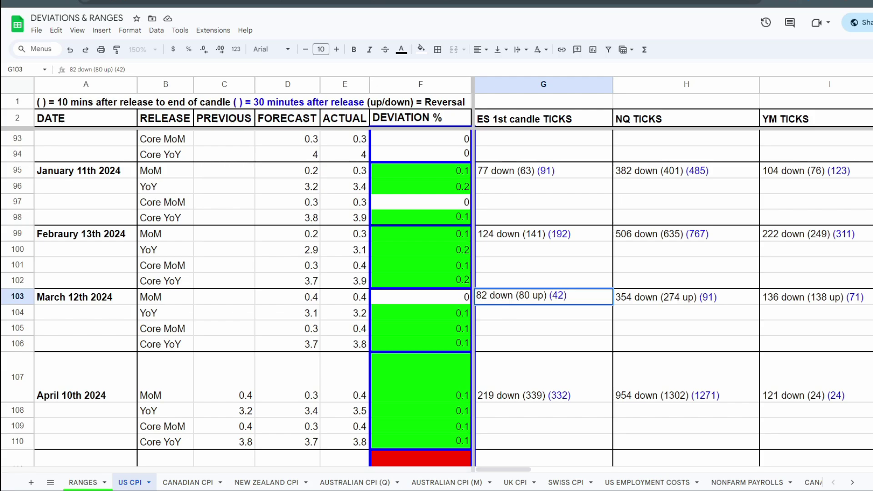
pyautogui.hotkey('shift', 'Right')
pyautogui.hotkey('shift', 'Right')
pyautogui.hotkey('shift', 'Right')
pyautogui.hotkey('shift', 'Right')
pyautogui.hotkey('shift', 'Right')
pyautogui.hotkey('shift', 'Right')
pyautogui.hotkey('shift', 'Right')
pyautogui.press('Right')
pyautogui.press('Right')
pyautogui.press('Right')
pyautogui.hotkey('shift', 'Right')
pyautogui.hotkey('shift', 'Right')
pyautogui.hotkey('shift', 'Right')
pyautogui.hotkey('shift', 'Right')
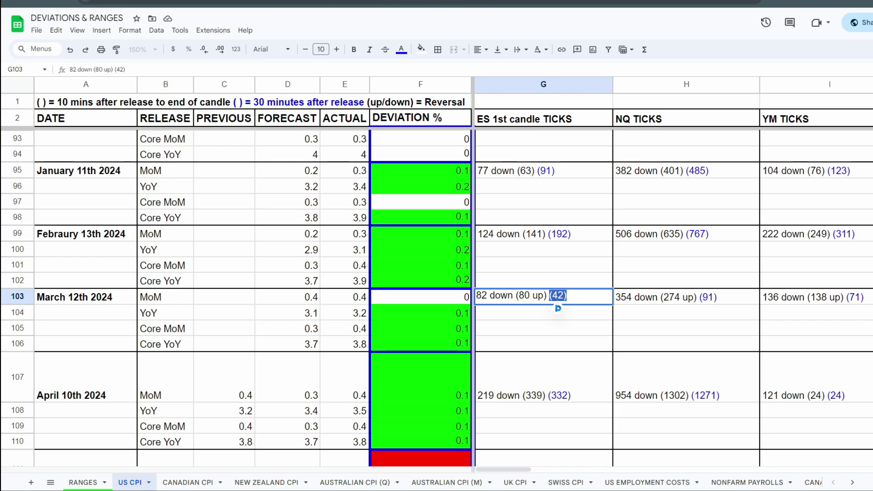
pyautogui.press('Escape')
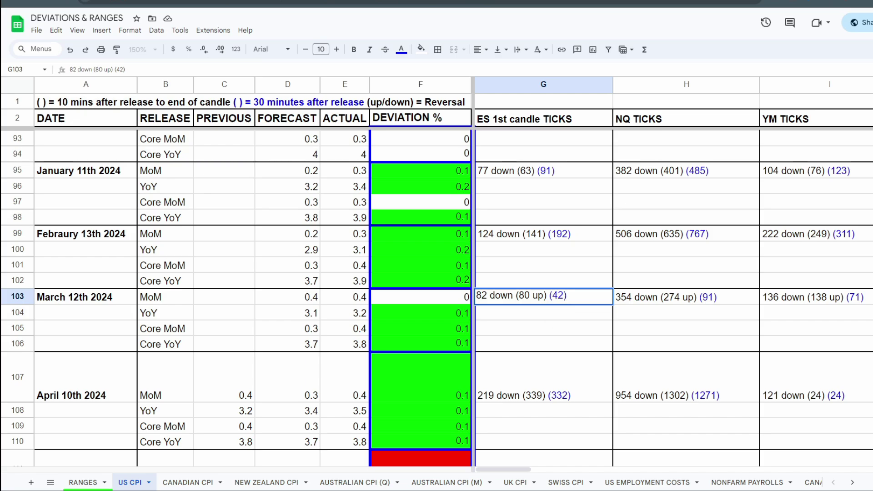
pyautogui.doubleClick(558, 295)
pyautogui.click(543, 250)
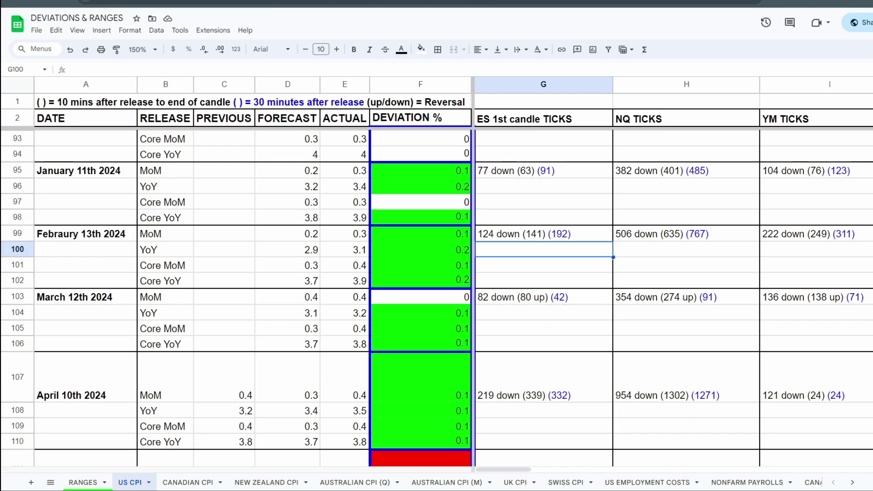
# Step: Find the August 10th 2023 release and open its ES ticks entry for inspection
pyautogui.scroll(3, 543, 250)
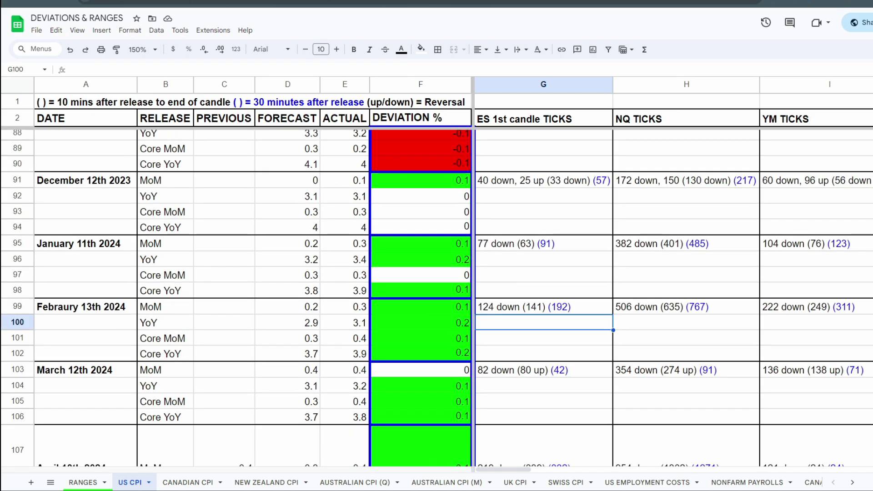
pyautogui.scroll(3, 437, 298)
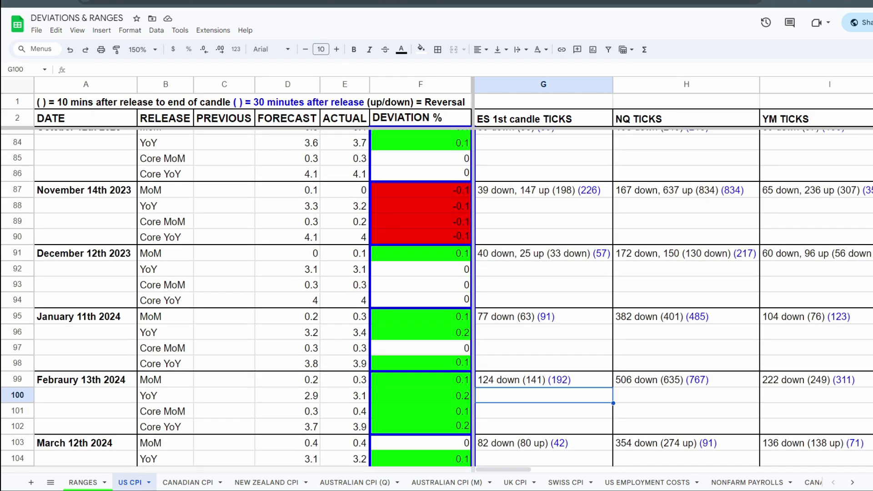
pyautogui.scroll(5, 436, 298)
pyautogui.scroll(3, 436, 298)
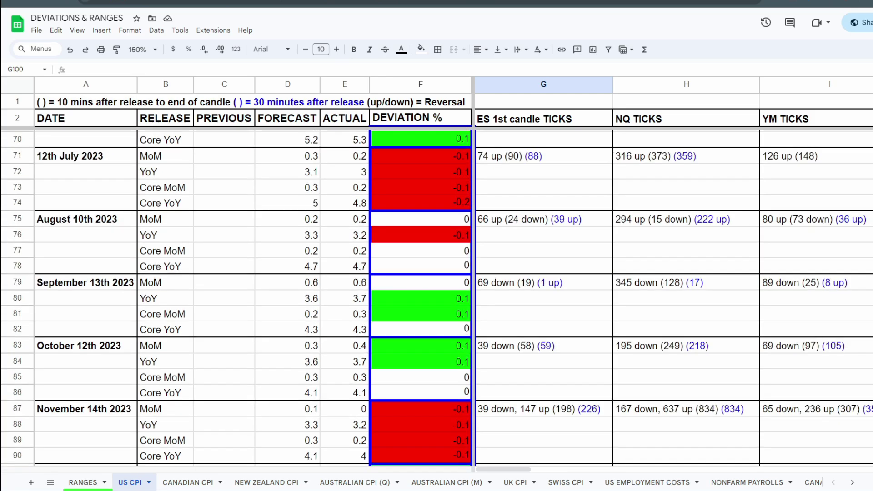
pyautogui.click(544, 219)
pyautogui.doubleClick(544, 220)
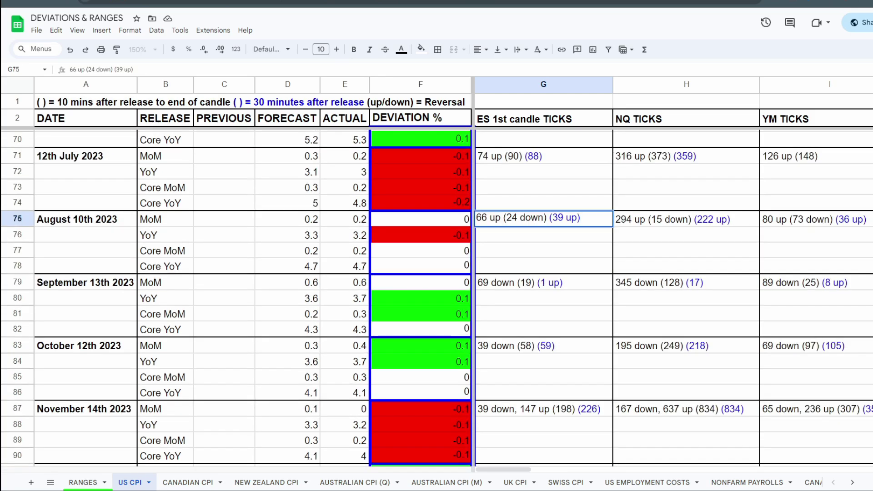
pyautogui.press('Return')
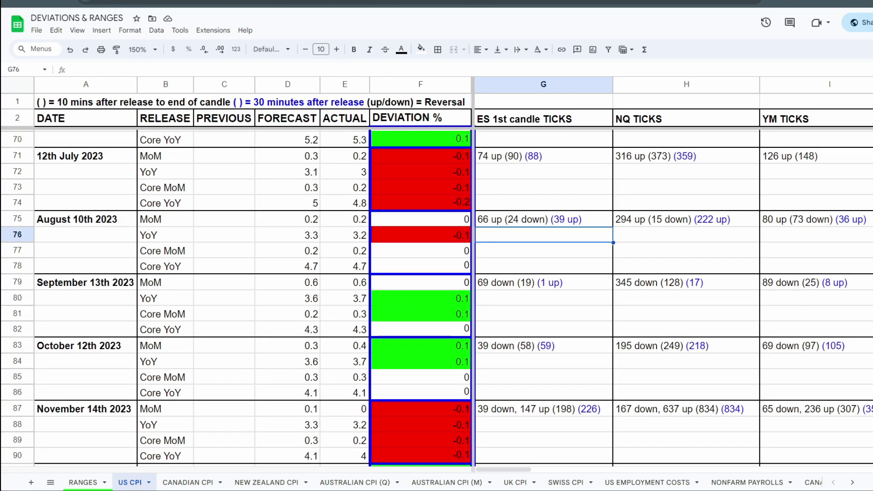
pyautogui.click(544, 219)
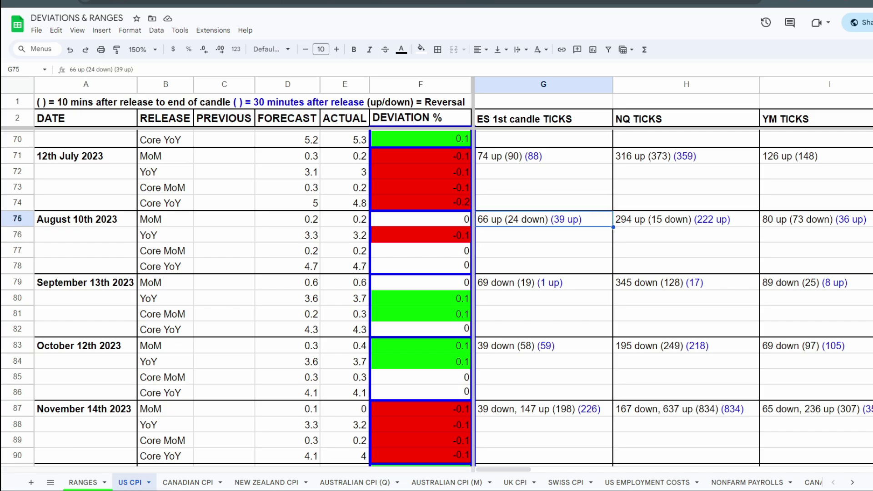
pyautogui.press('Return')
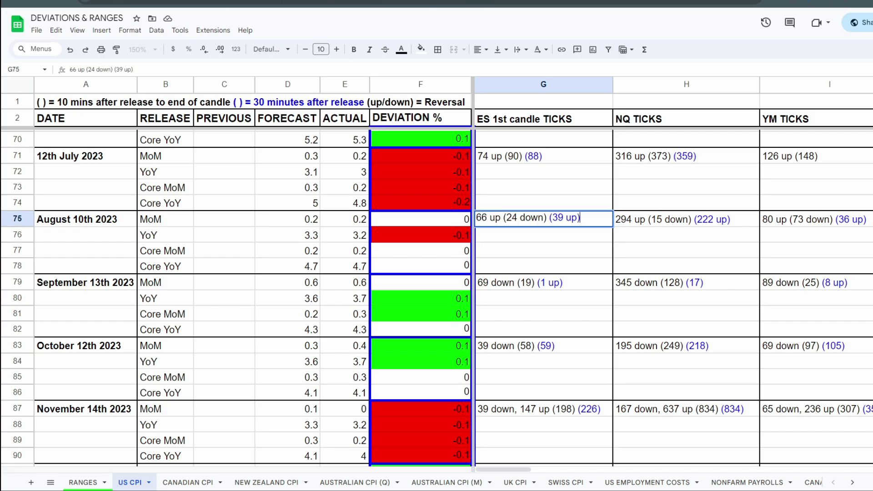
# Step: Highlight the first-candle move, 10-minute reversal and 30-minute figure in the August 10th 2023 ES entry, leaving the cell unedited
pyautogui.click(500, 218)
pyautogui.moveTo(501, 218); pyautogui.dragTo(476, 217)
pyautogui.click(503, 218)
pyautogui.moveTo(503, 218); pyautogui.dragTo(547, 217)
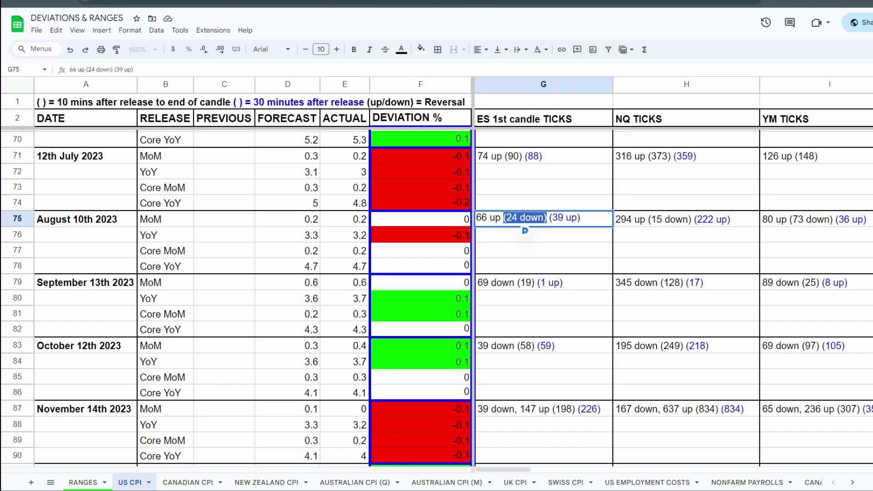
pyautogui.click(550, 218)
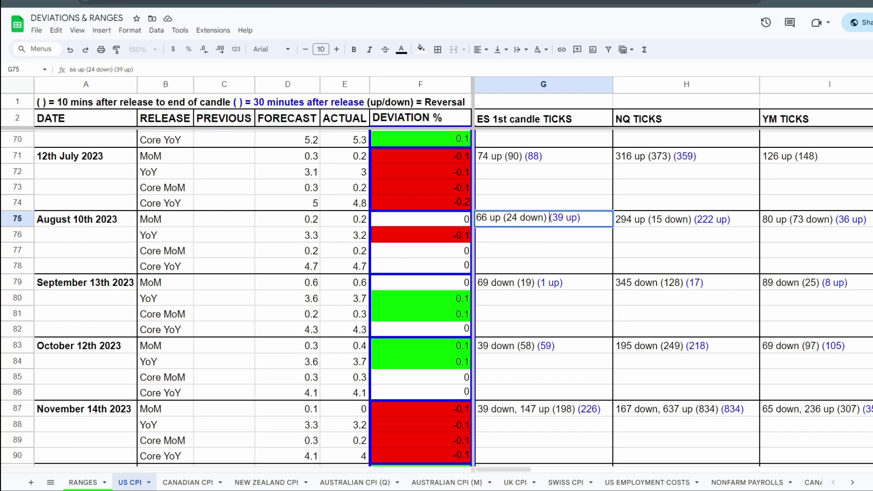
pyautogui.hotkey('shift', 'End')
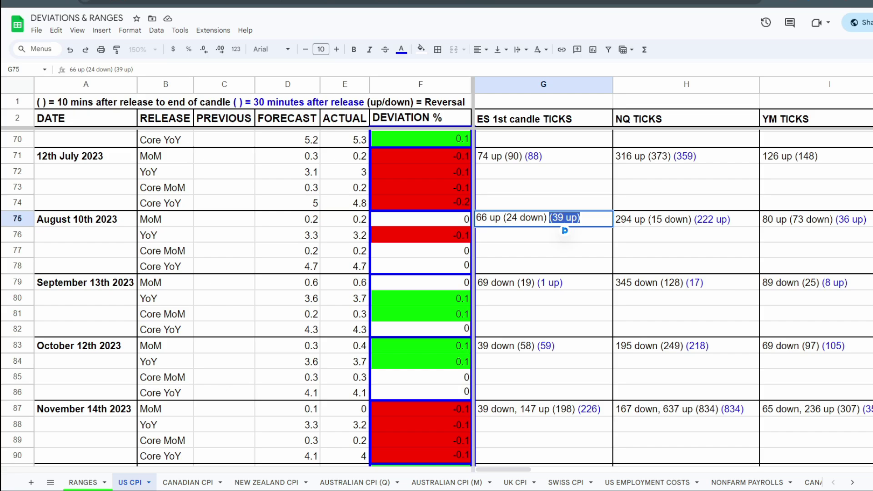
pyautogui.press('Return')
pyautogui.click(544, 219)
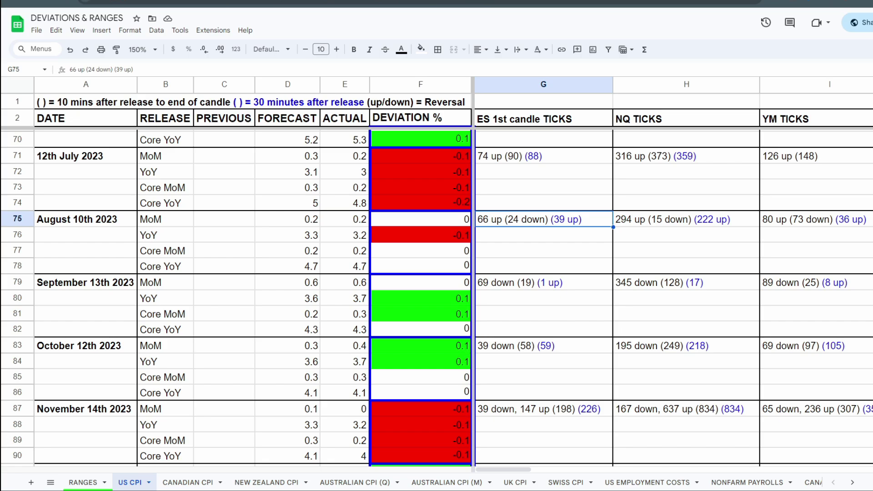
# Step: Step through the August 10th 2023 entries from NQ across to BTC and Sentiment, and return to the ES entry
pyautogui.press('Right')
pyautogui.press('Right')
pyautogui.press('Right')
pyautogui.press('Right')
pyautogui.press('Right')
pyautogui.press('Right')
pyautogui.press('Right')
pyautogui.press('Right')
pyautogui.press('Right')
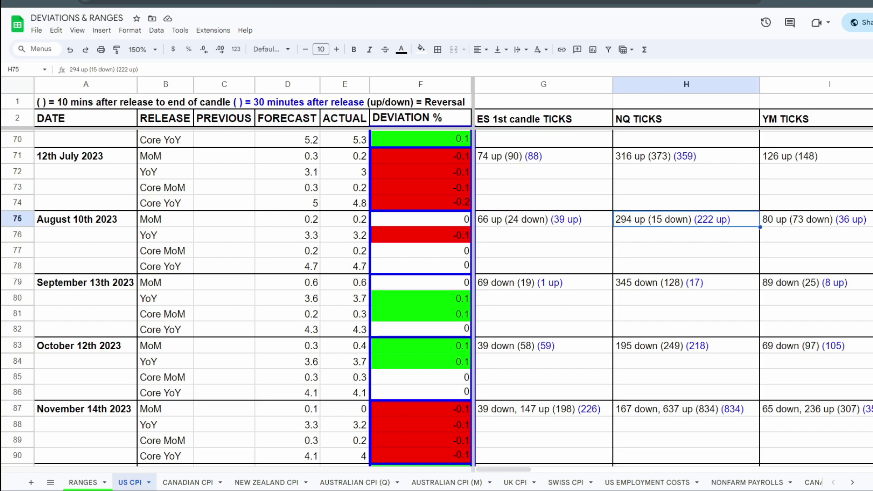
pyautogui.press('Right')
pyautogui.press('Right')
pyautogui.press('Right')
pyautogui.press('Right')
pyautogui.press('Right')
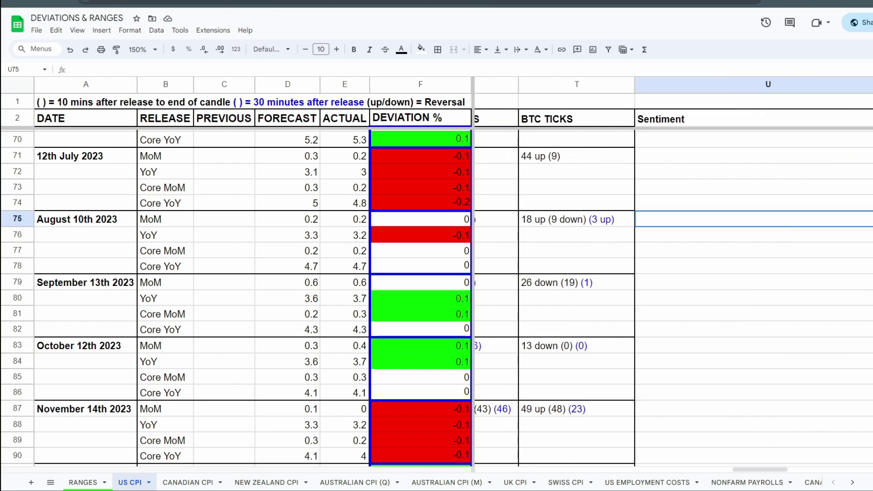
pyautogui.press('Left')
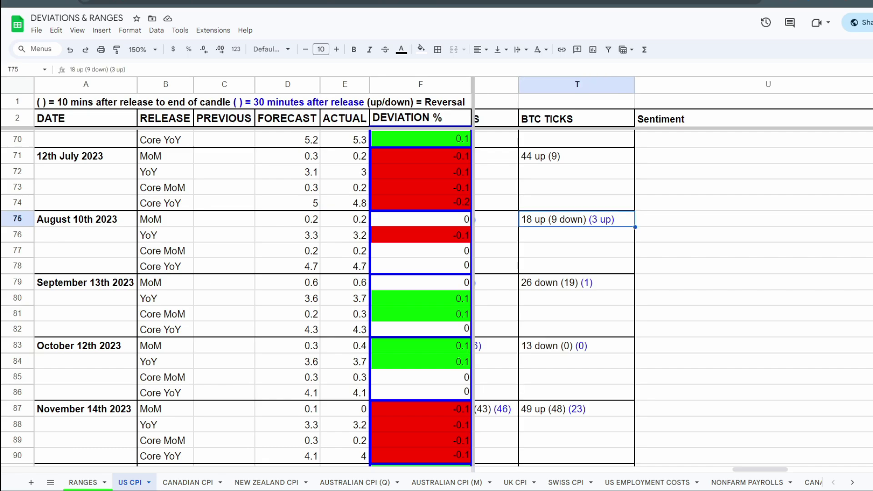
pyautogui.press('Left')
pyautogui.press('Left')
pyautogui.press('Left')
pyautogui.press('Left')
pyautogui.press('Left')
pyautogui.press('Left')
pyautogui.press('Left')
pyautogui.press('Left')
pyautogui.press('Left')
pyautogui.press('Left')
pyautogui.press('Left')
pyautogui.press('Left')
pyautogui.press('Left')
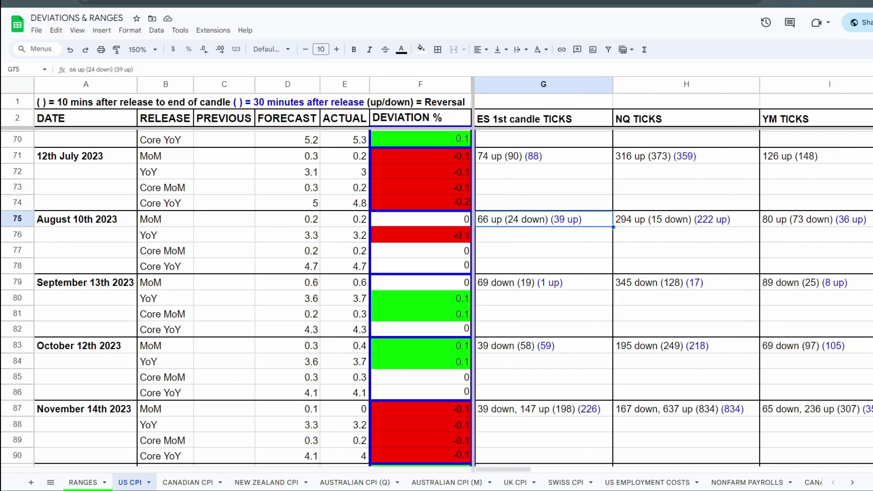
pyautogui.press('Left')
pyautogui.press('Right')
# Step: Select the 12th July 2023 date and look through the releases from there to June 12th 2024
pyautogui.scroll(-3, 436, 298)
pyautogui.scroll(3, 437, 298)
pyautogui.click(85, 156)
pyautogui.scroll(-15, 437, 298)
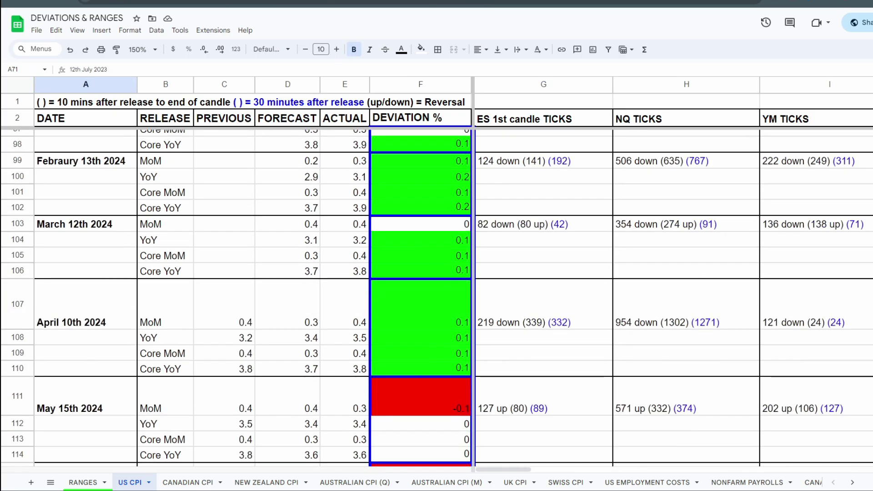
pyautogui.scroll(4, 436, 298)
pyautogui.scroll(-2, 436, 298)
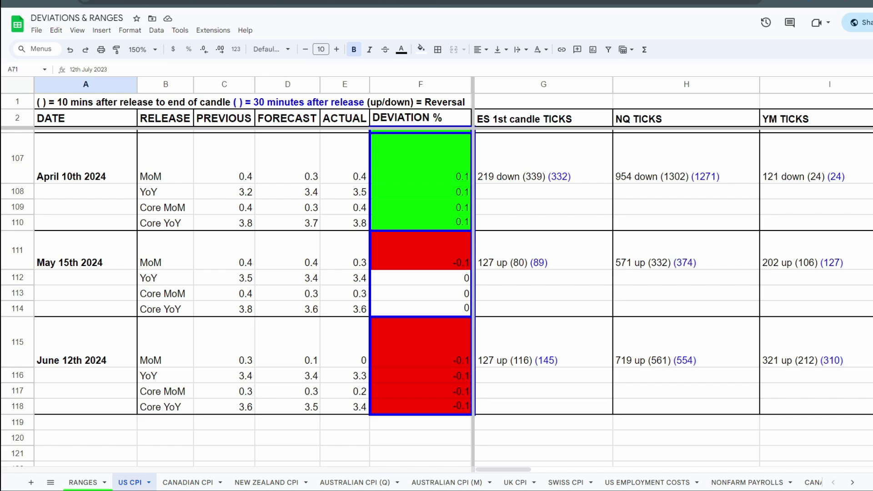
# Step: Compare the previous, forecast and actual MoM figures of the April 10th 2024 release by selecting each in turn
pyautogui.click(224, 159)
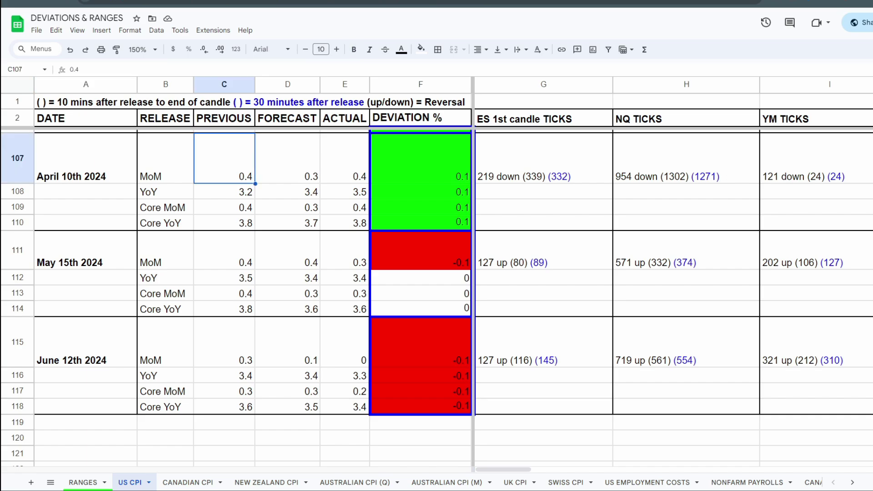
pyautogui.click(288, 158)
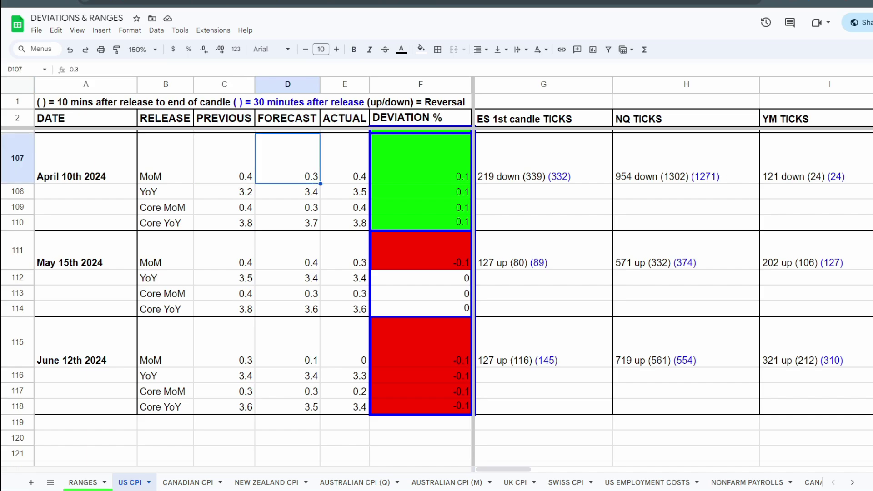
pyautogui.click(345, 159)
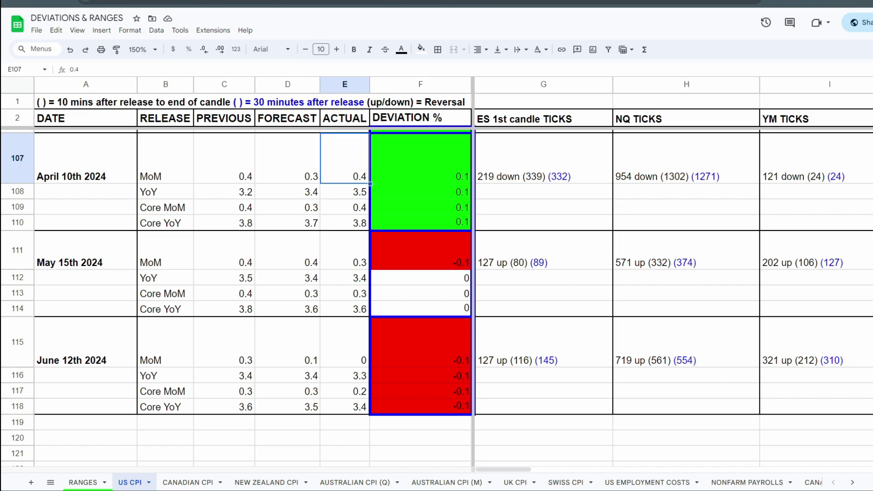
pyautogui.click(287, 158)
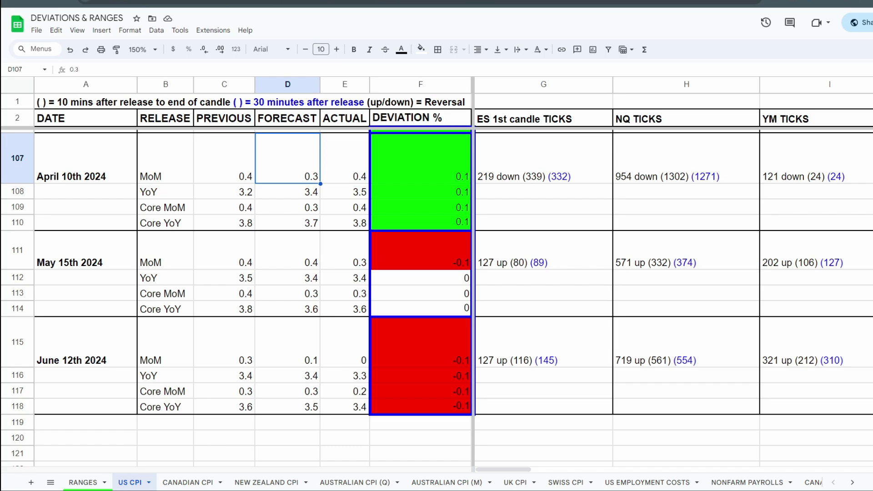
pyautogui.scroll(1, 437, 296)
pyautogui.scroll(-1, 437, 296)
# Step: Highlight the whole April 10th 2024 block of MoM, YoY, Core MoM and Core YoY figures, ending on the actual MoM
pyautogui.moveTo(165, 170); pyautogui.dragTo(351, 222)
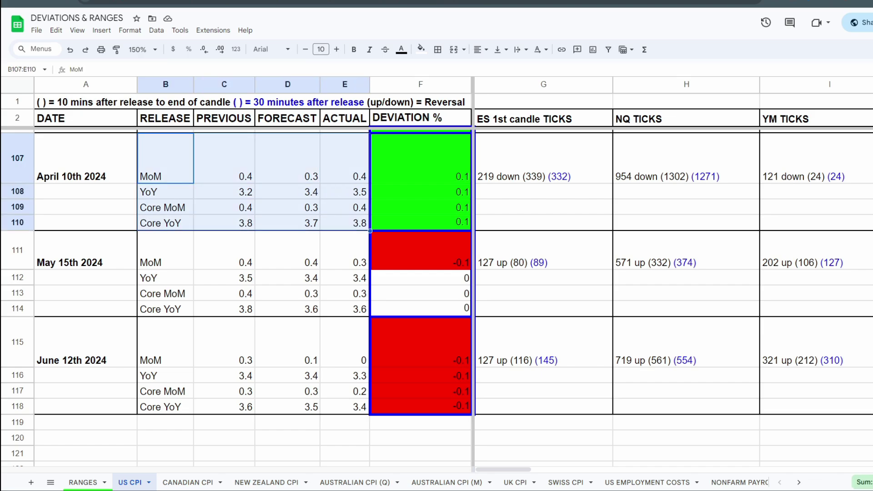
pyautogui.scroll(2, 237, 272)
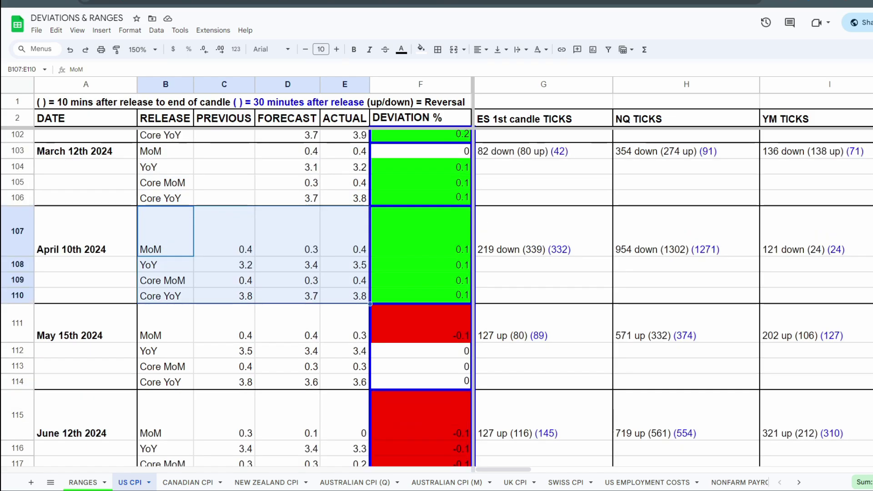
pyautogui.moveTo(86, 235); pyautogui.dragTo(345, 295)
pyautogui.click(345, 236)
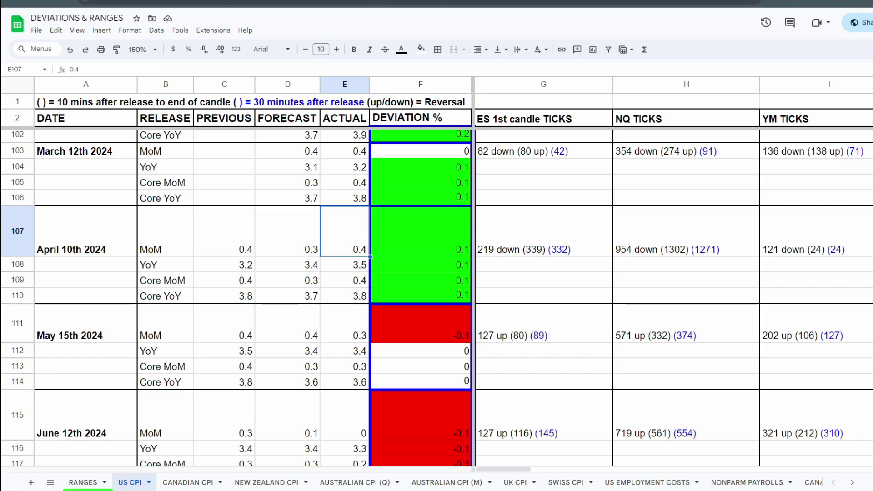
# Step: Inspect the June 12th 2024 release by selecting its NQ ticks entry and highlighting its four deviation values
pyautogui.scroll(-2, 236, 295)
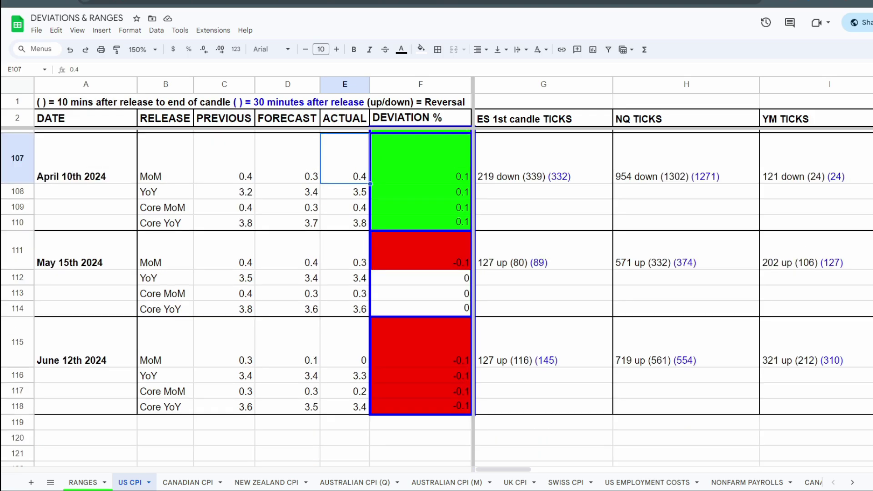
pyautogui.scroll(2, 236, 296)
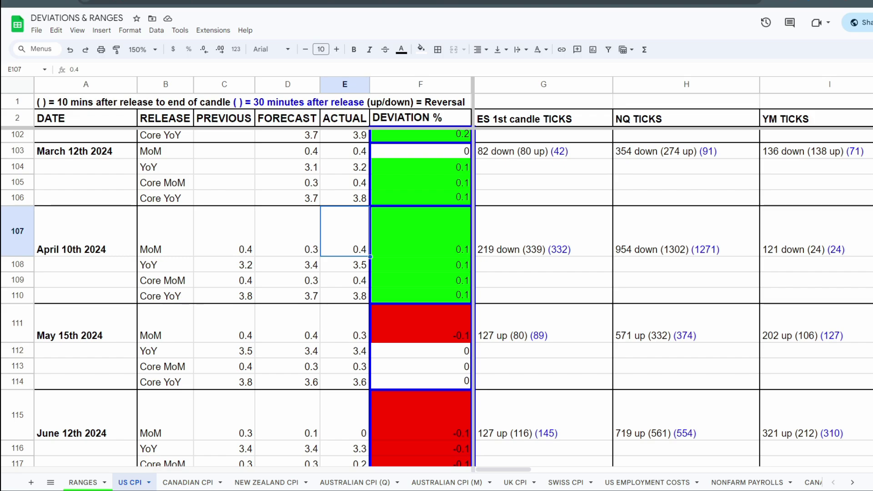
pyautogui.scroll(-4, 237, 296)
pyautogui.scroll(1, 237, 296)
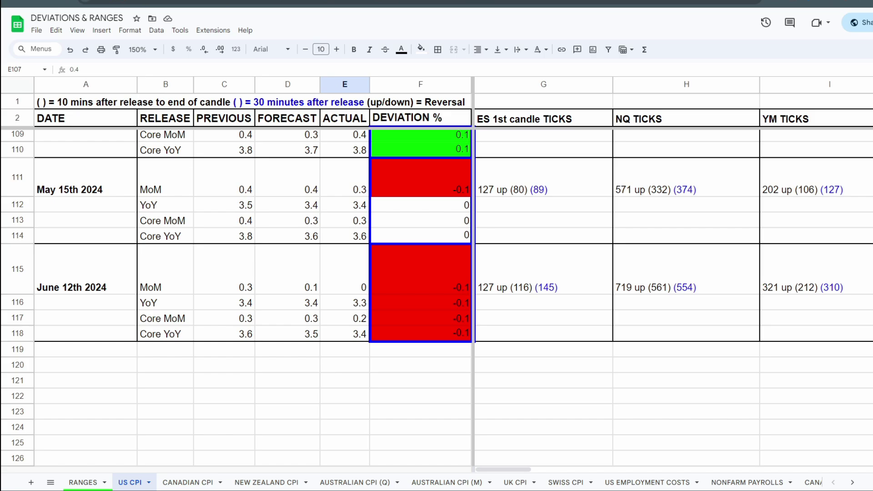
pyautogui.scroll(2, 237, 273)
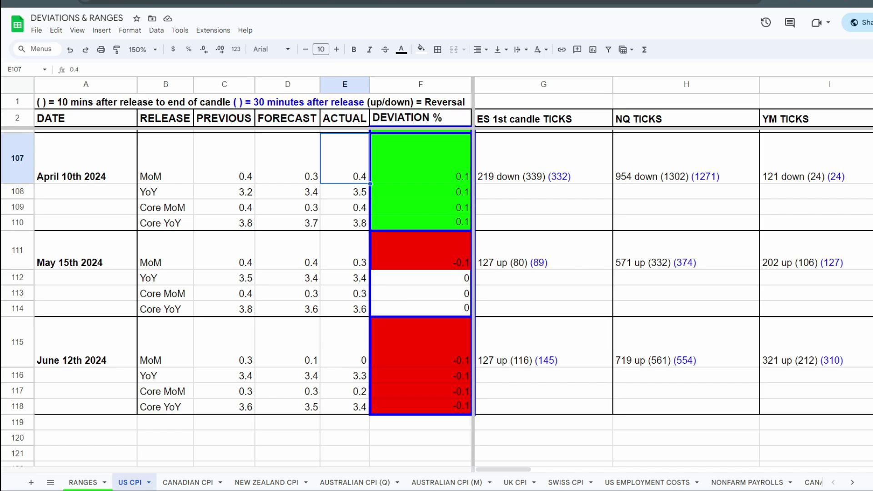
pyautogui.click(686, 342)
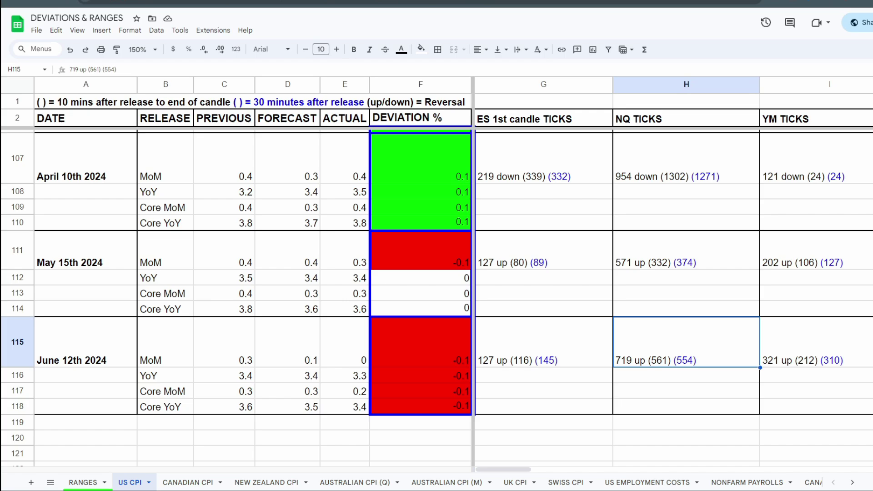
pyautogui.moveTo(421, 345); pyautogui.dragTo(421, 406)
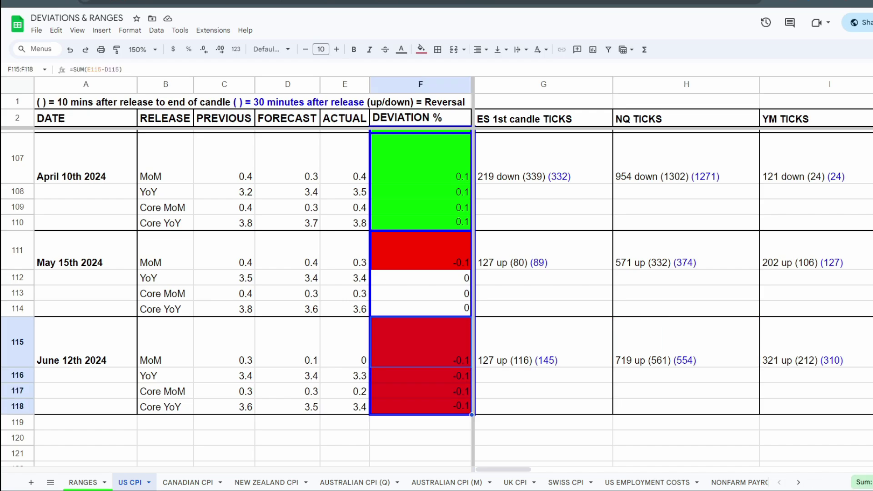
pyautogui.click(544, 422)
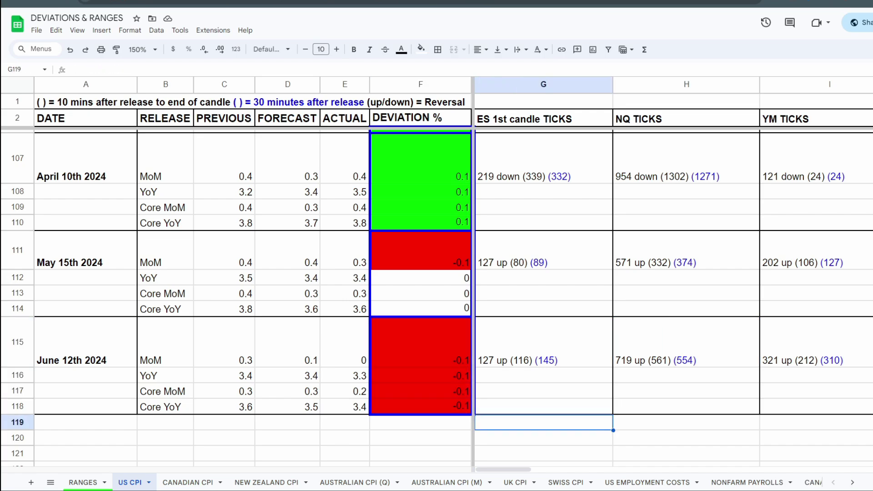
# Step: Go back to the March 12th 2024 release and select its ES ticks entry for comparison with the neighbouring releases
pyautogui.scroll(3, 437, 296)
pyautogui.scroll(-3, 436, 296)
pyautogui.scroll(3, 437, 296)
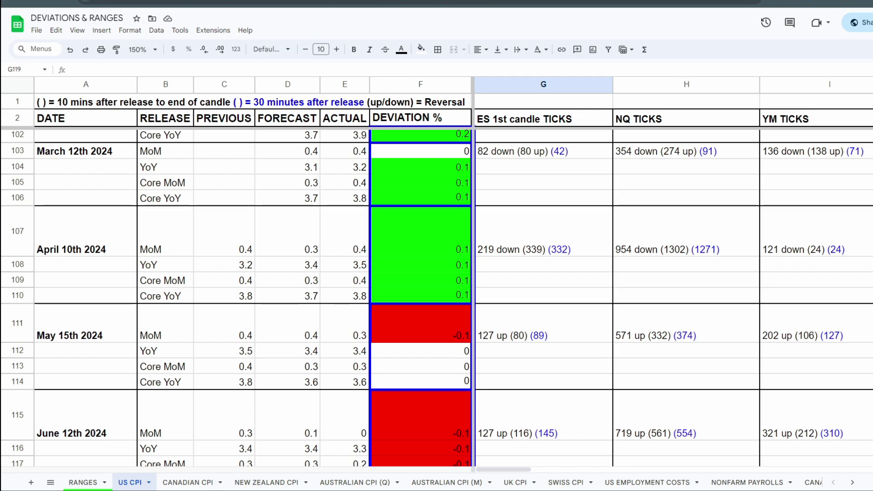
pyautogui.scroll(2, 437, 295)
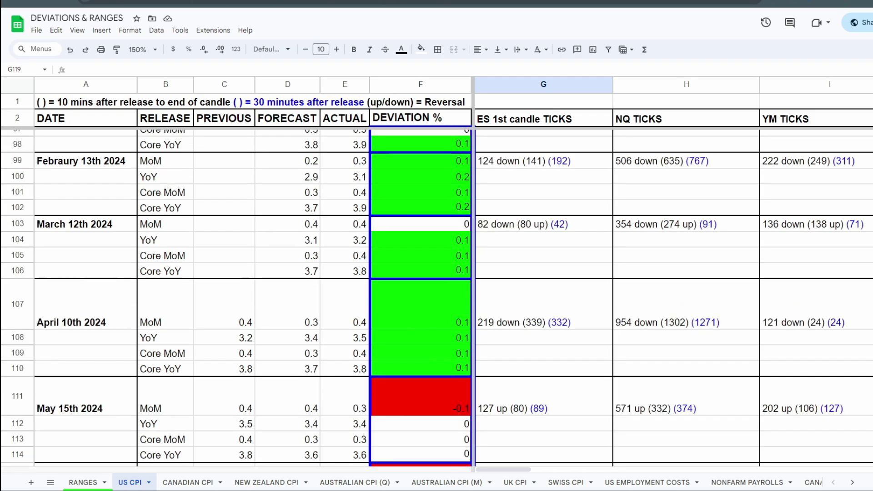
pyautogui.click(543, 224)
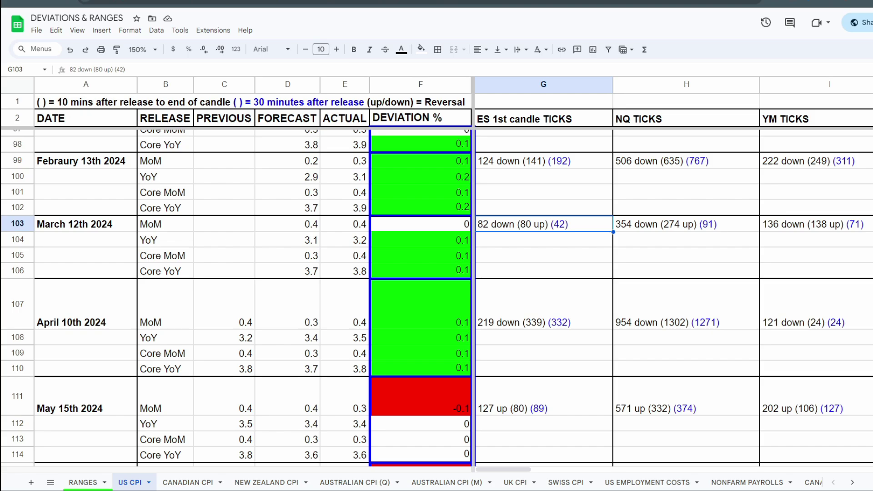
pyautogui.scroll(-1, 455, 295)
pyautogui.scroll(1, 455, 295)
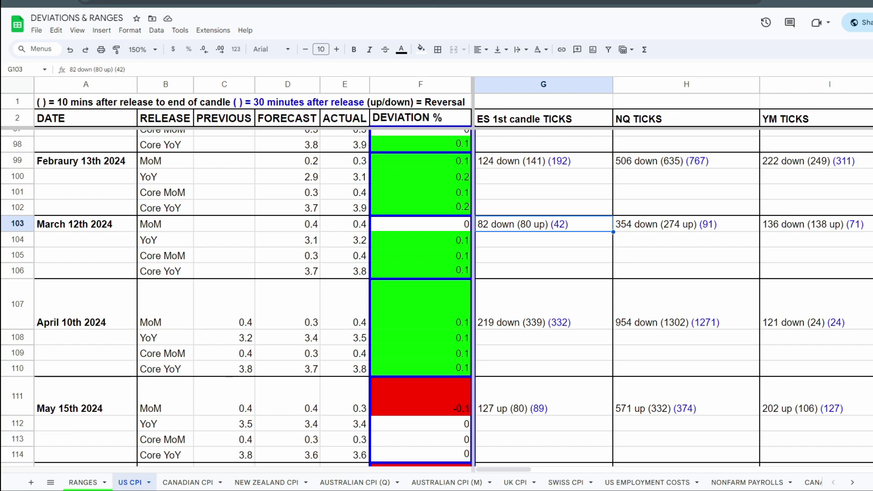
# Step: Step across the March 12th 2024 row from the ES entry through the currency pairs to NZDUSD pips
pyautogui.press('Right')
pyautogui.press('Right')
pyautogui.press('Right')
pyautogui.press('Right')
pyautogui.press('Right')
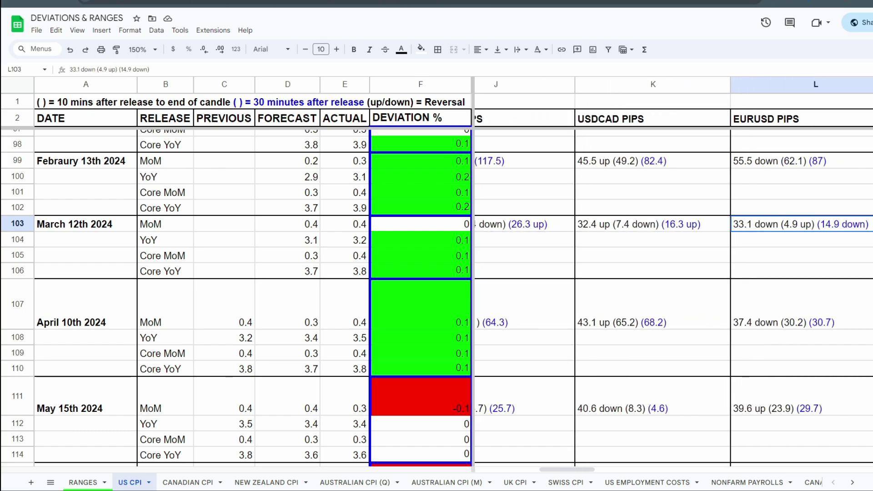
pyautogui.press('Right')
pyautogui.press('Right')
pyautogui.press('Right')
pyautogui.press('Right')
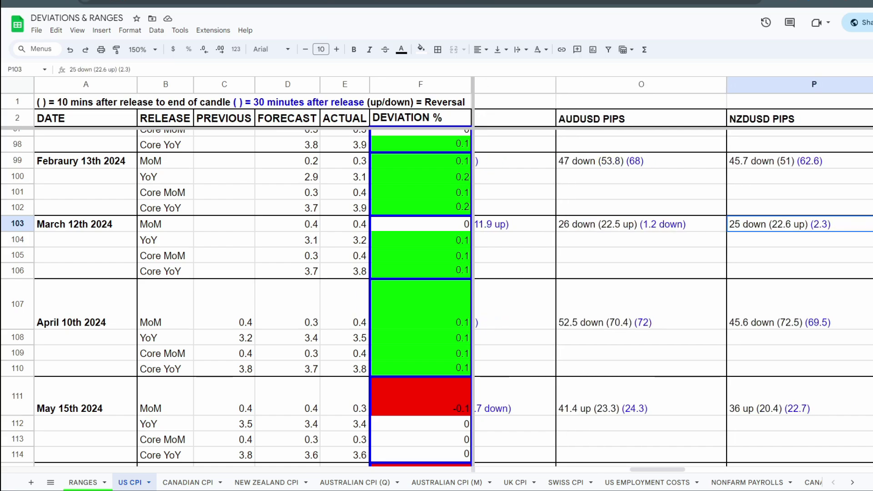
# Step: Switch to the RANGES sheet and highlight its High and Low headings and the Deviation (high/Low) columns
pyautogui.hotkey('ctrl', 'shift', 'pageup')
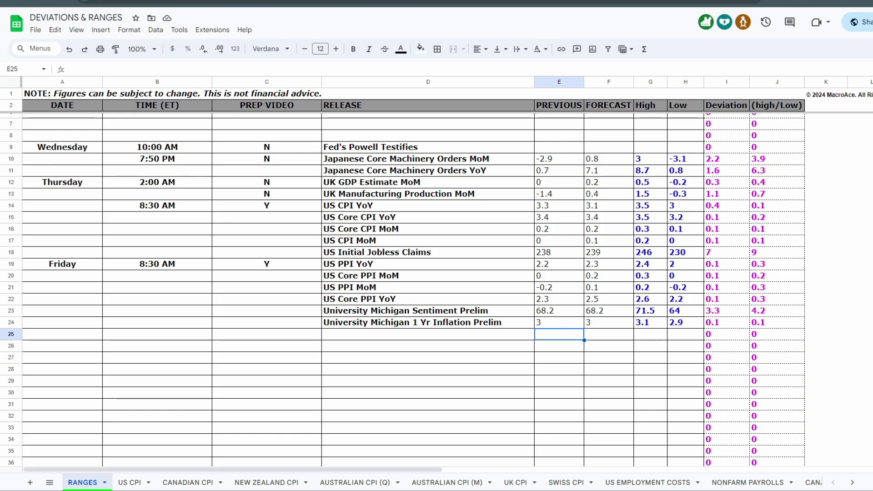
pyautogui.moveTo(650, 105); pyautogui.dragTo(685, 105)
pyautogui.moveTo(651, 82); pyautogui.dragTo(777, 82)
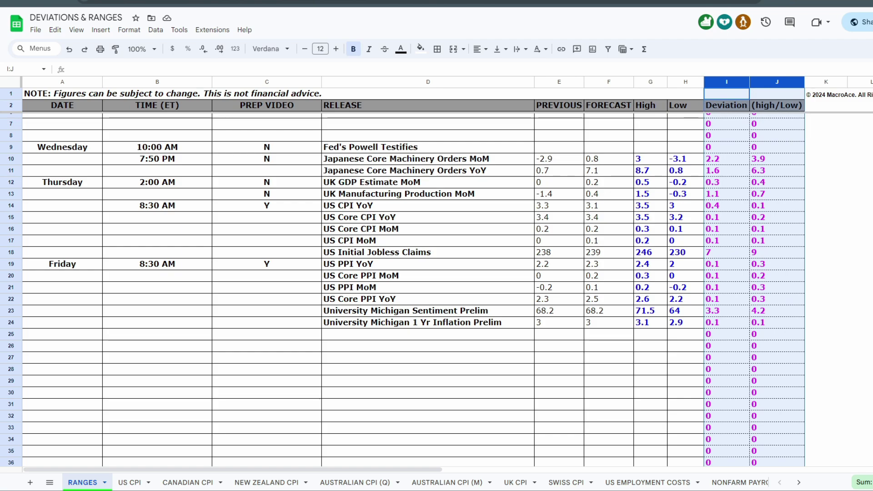
# Step: Look over the sheets from Nonfarm Payrolls to RBA Rate, and select the prep video mark of Friday's US PPI YoY
pyautogui.click(799, 482)
pyautogui.click(799, 482)
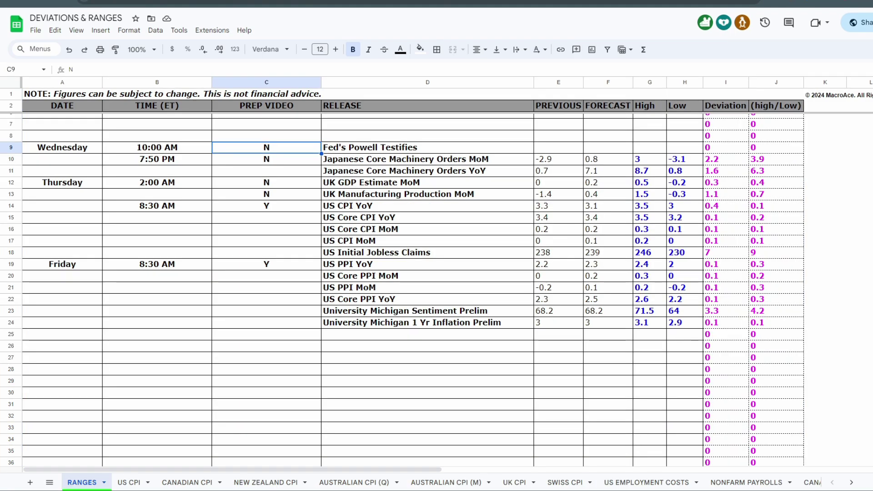
pyautogui.click(267, 264)
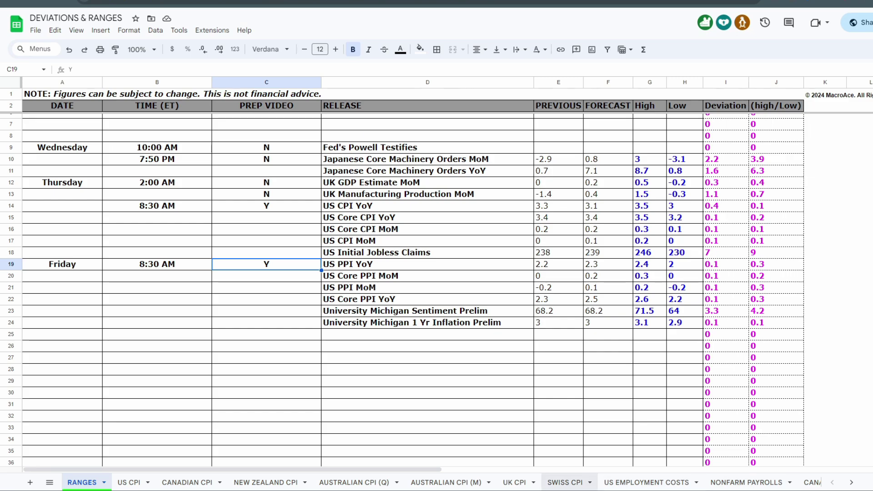
# Step: Open the ECB RATE sheet and view its columns across to Euro Bund and Sentiment
pyautogui.click(852, 482)
pyautogui.click(852, 482)
pyautogui.click(708, 482)
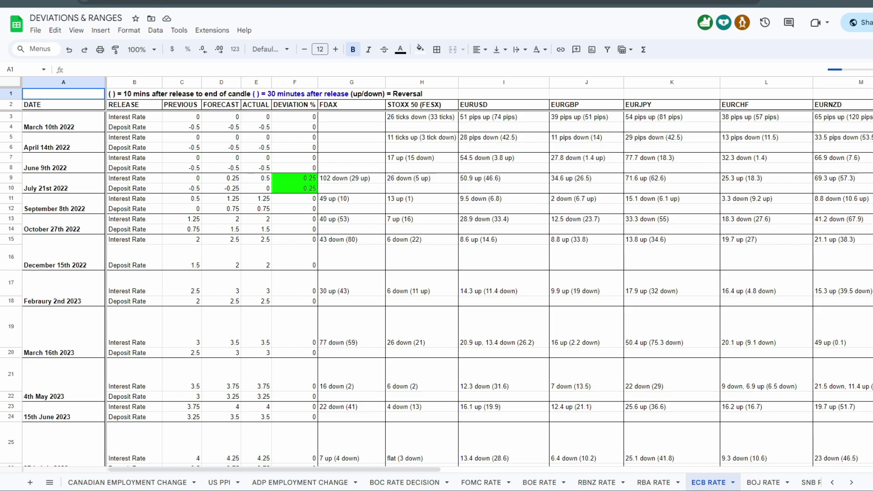
pyautogui.hscroll(4, 273, 470)
pyautogui.hscroll(3, 489, 273)
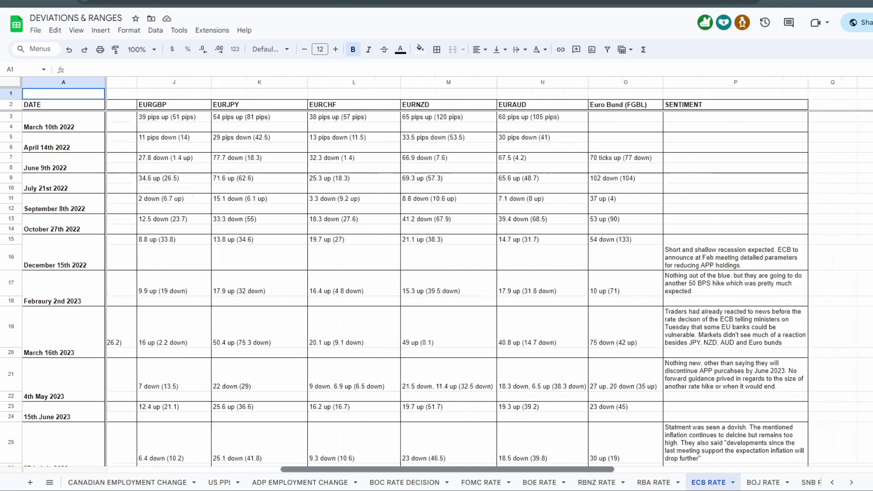